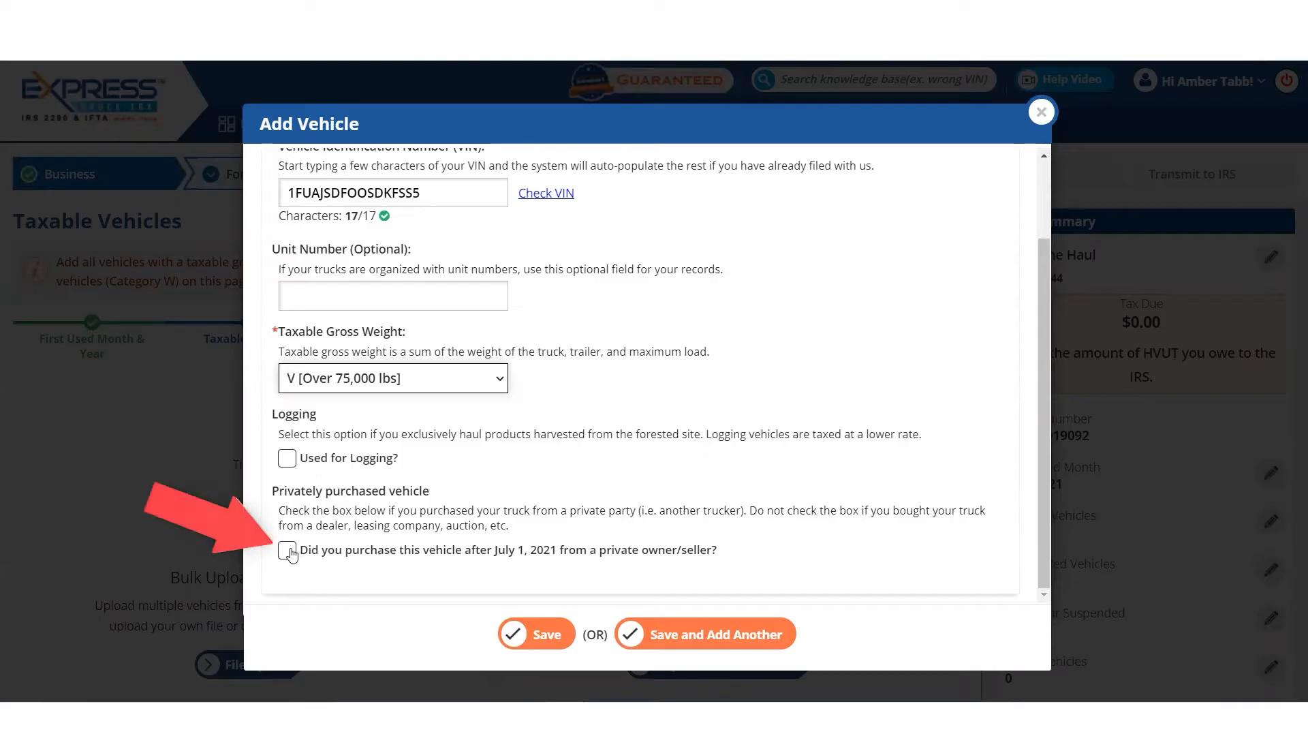
click(287, 551)
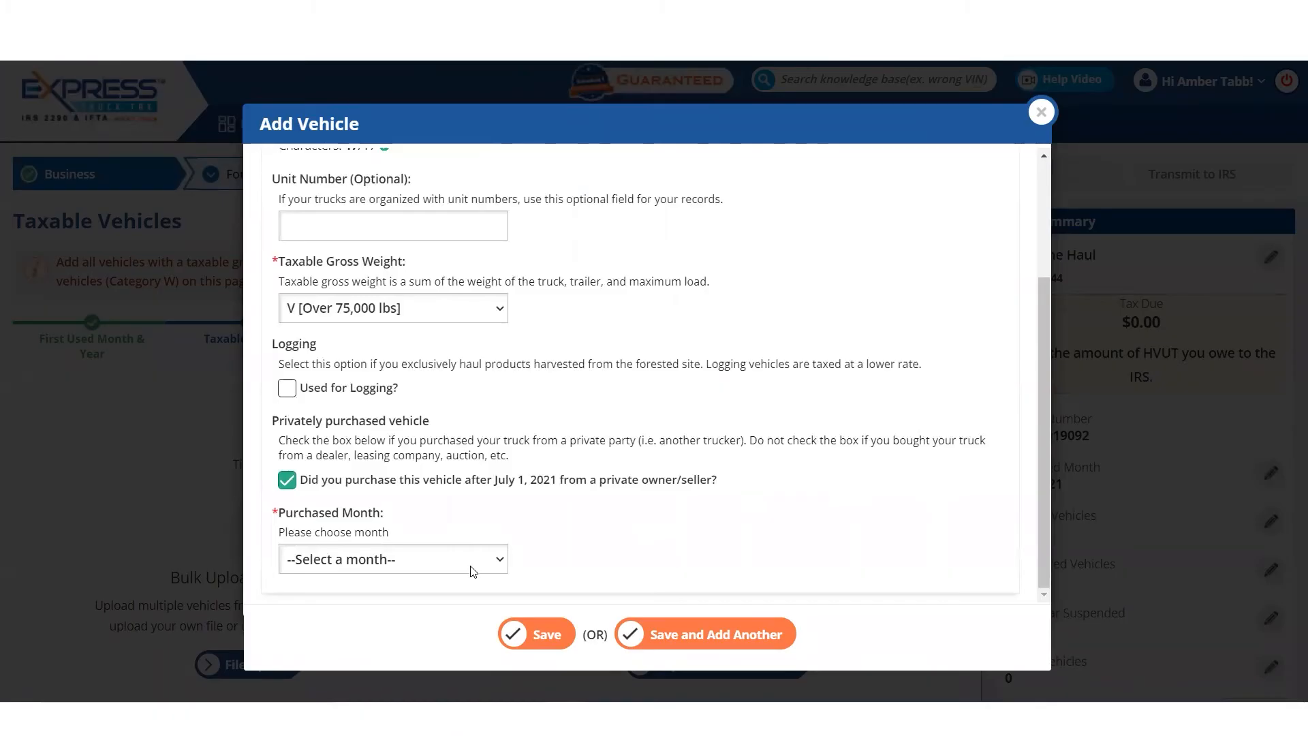
click(473, 571)
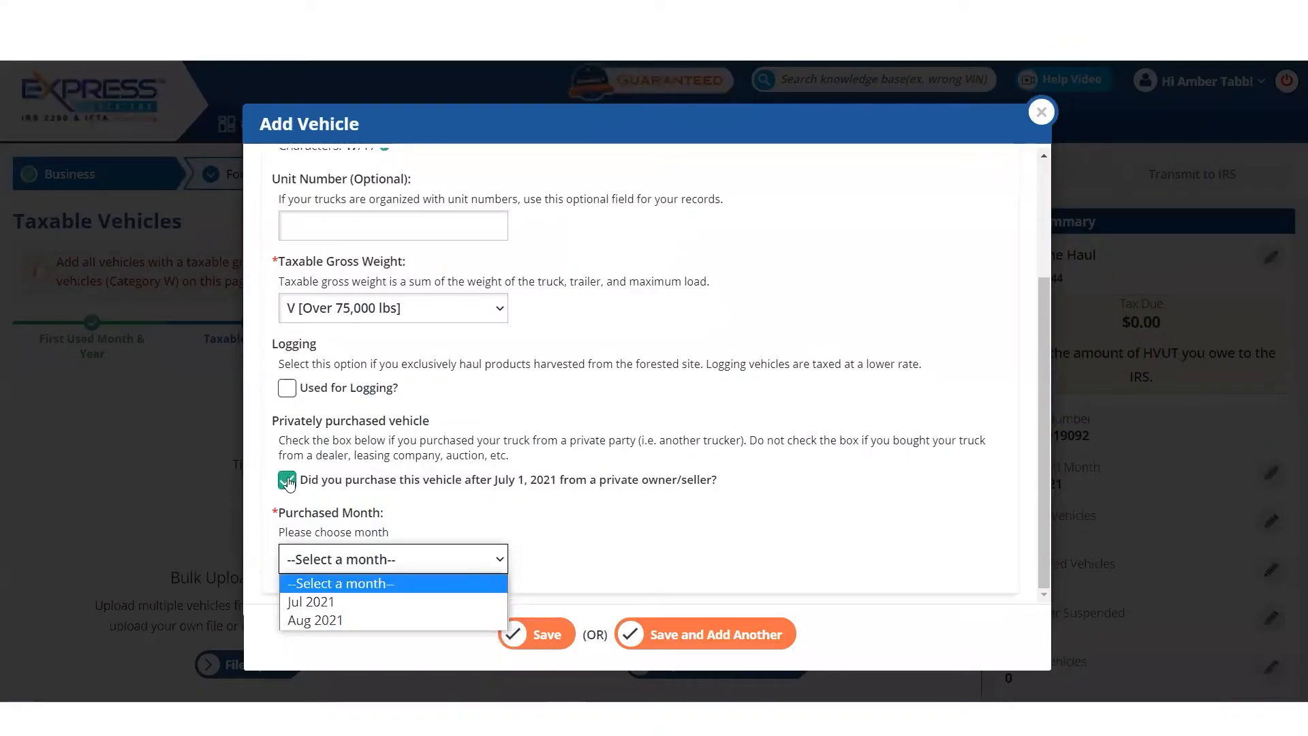
click(287, 484)
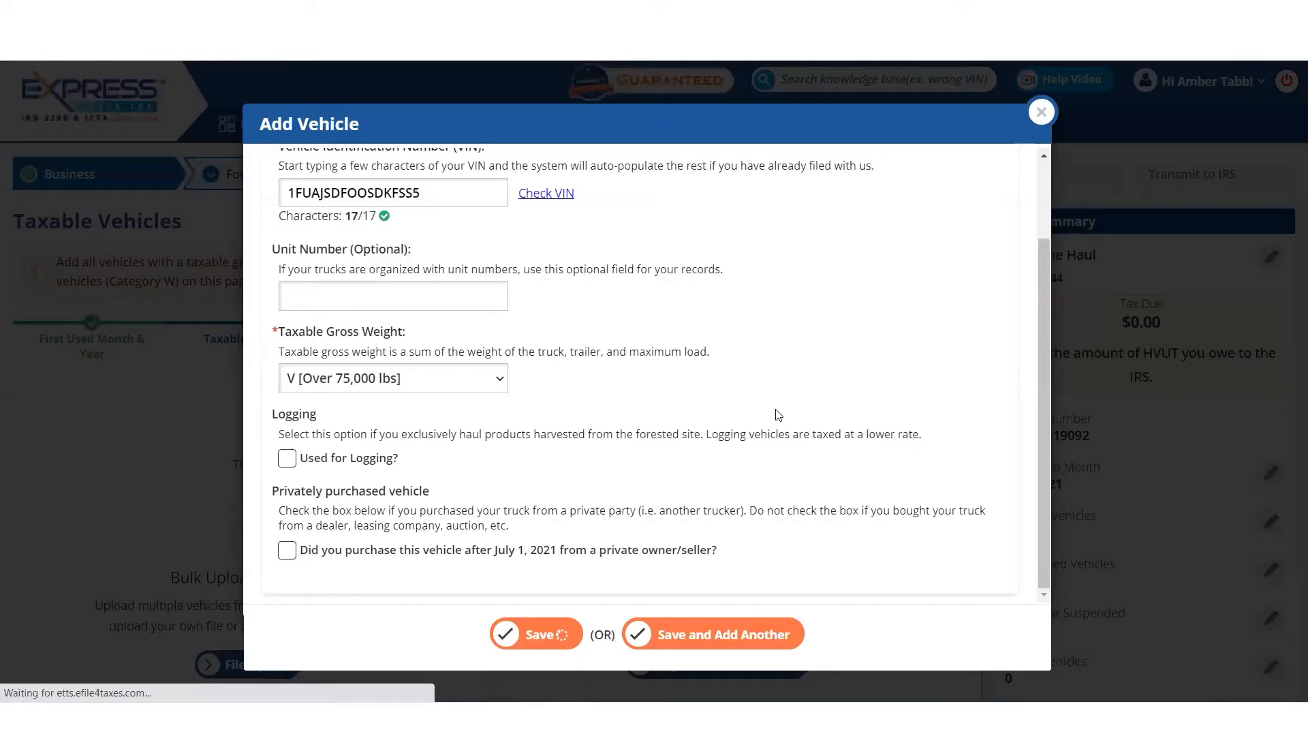
- Continue from the taxable vehicles through the suspended and prior year suspended sections without adding vehicles, reaching the sold/destroyed credits
scroll(709, 476, down, 1)
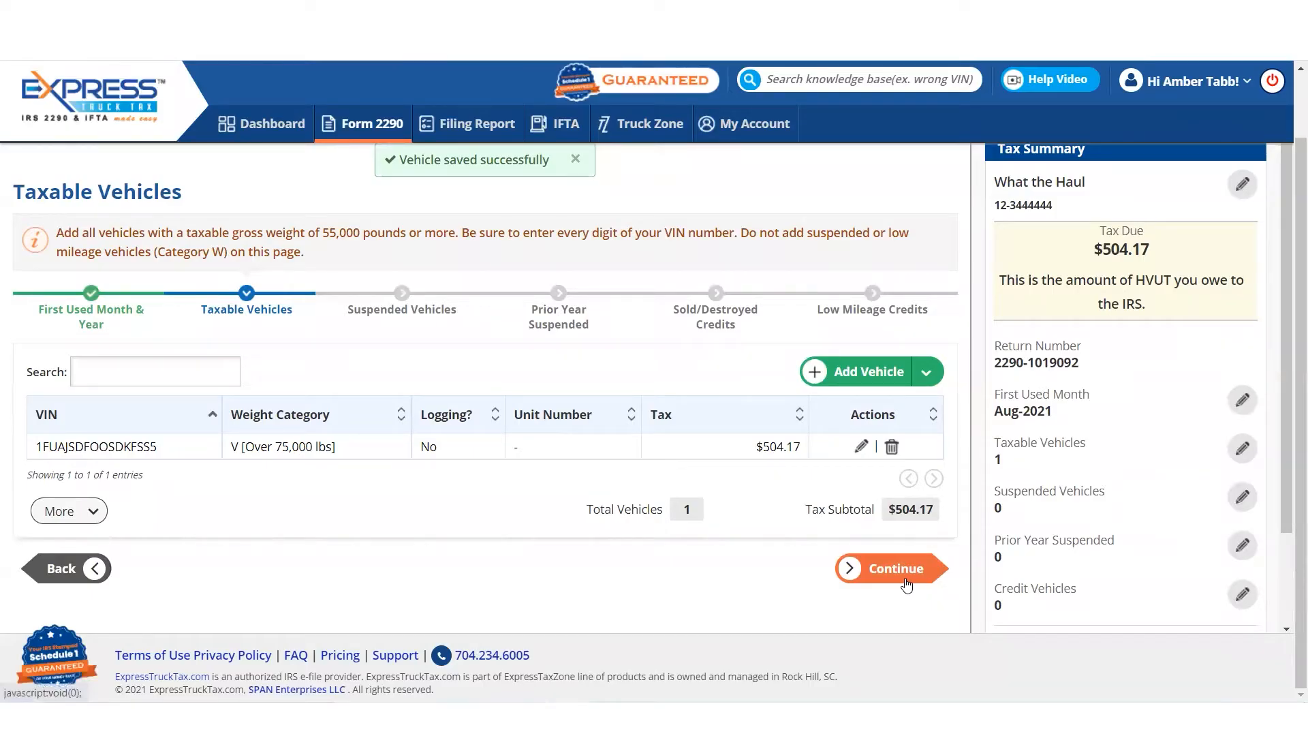
click(906, 583)
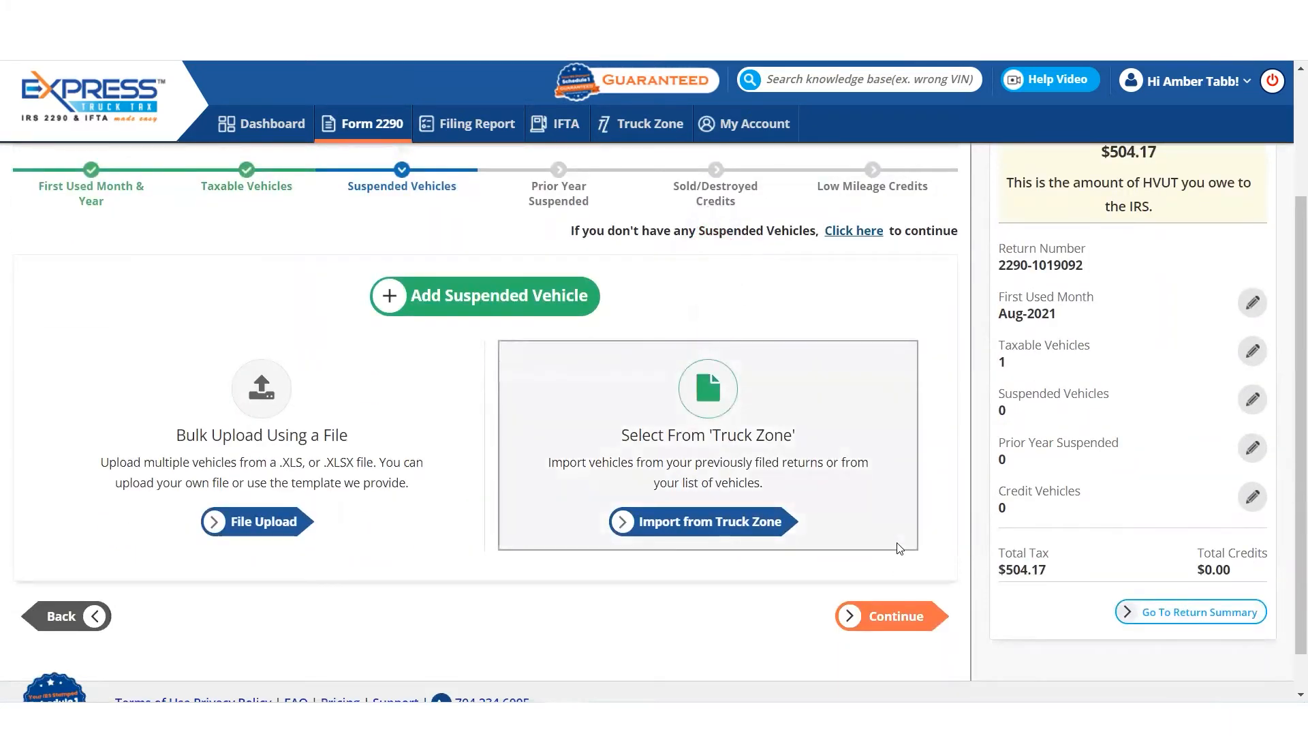
click(909, 620)
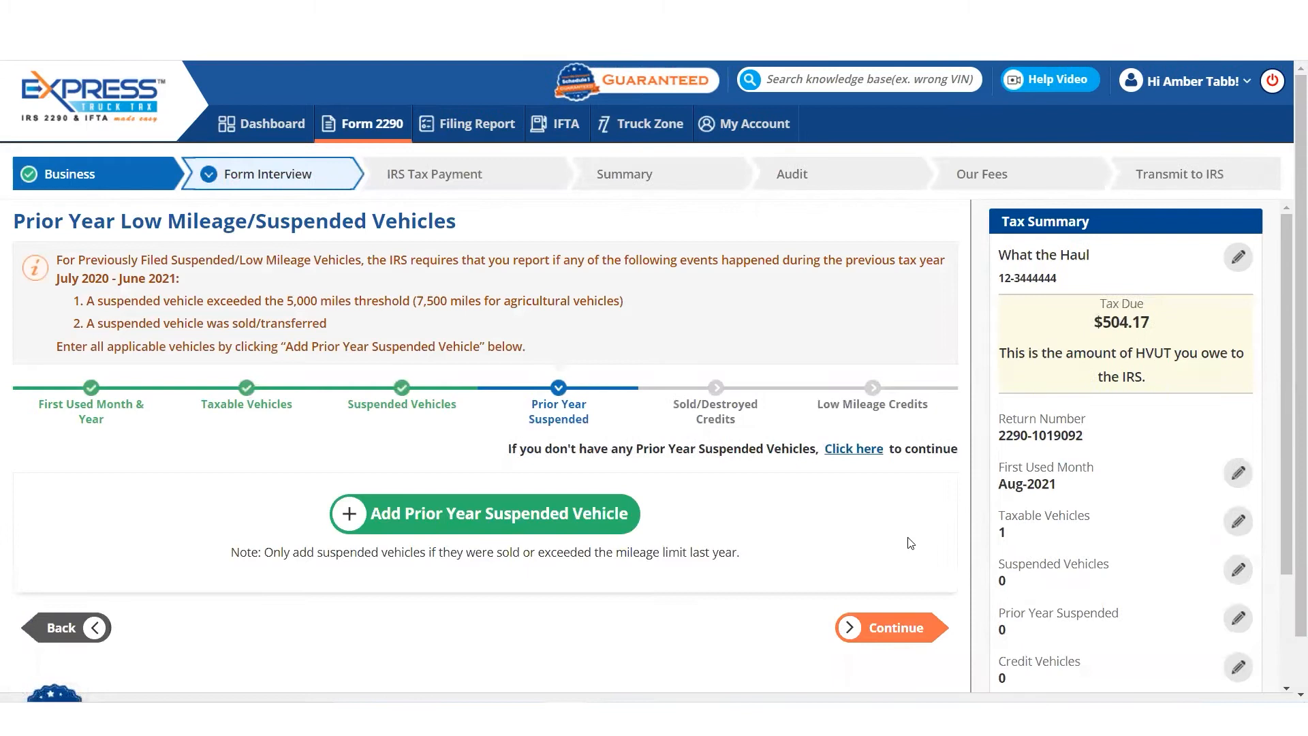
click(923, 624)
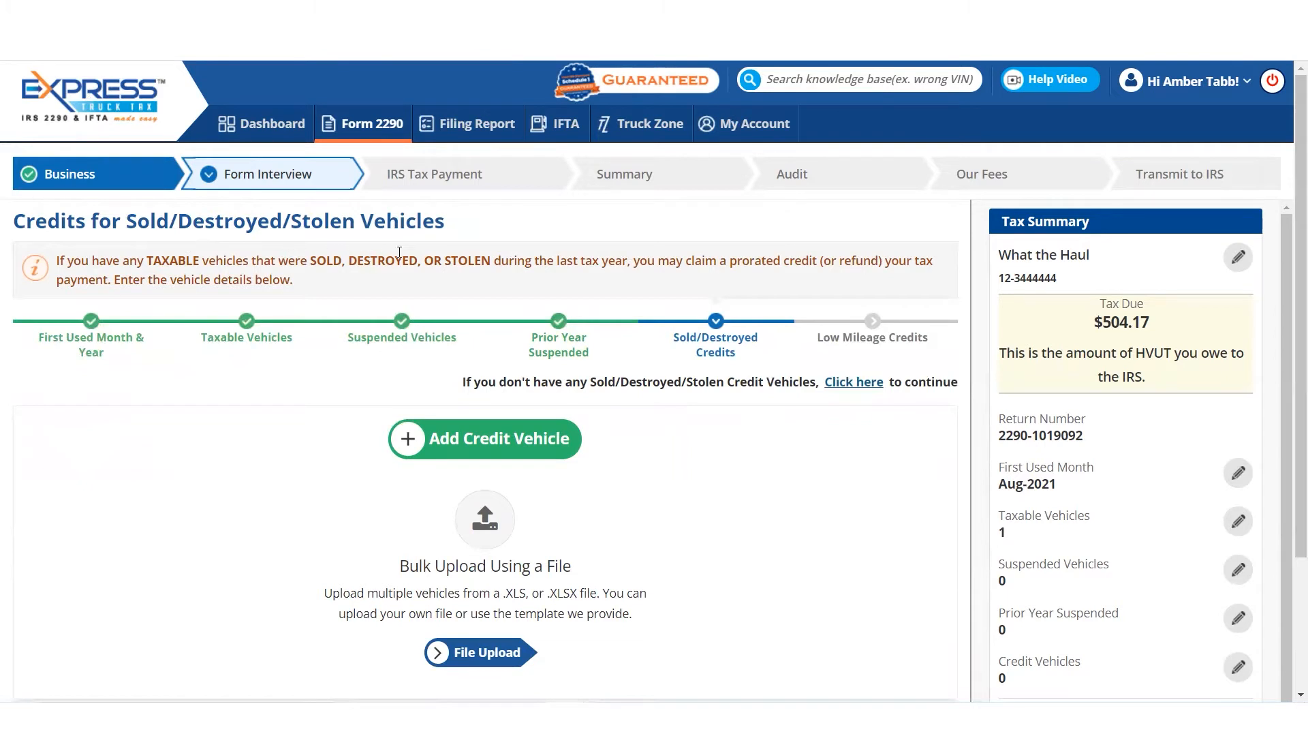
- Start a sold/destroyed/stolen credit vehicle with tax year July 2021 - June 2022 and first used month Jul 2021
click(520, 440)
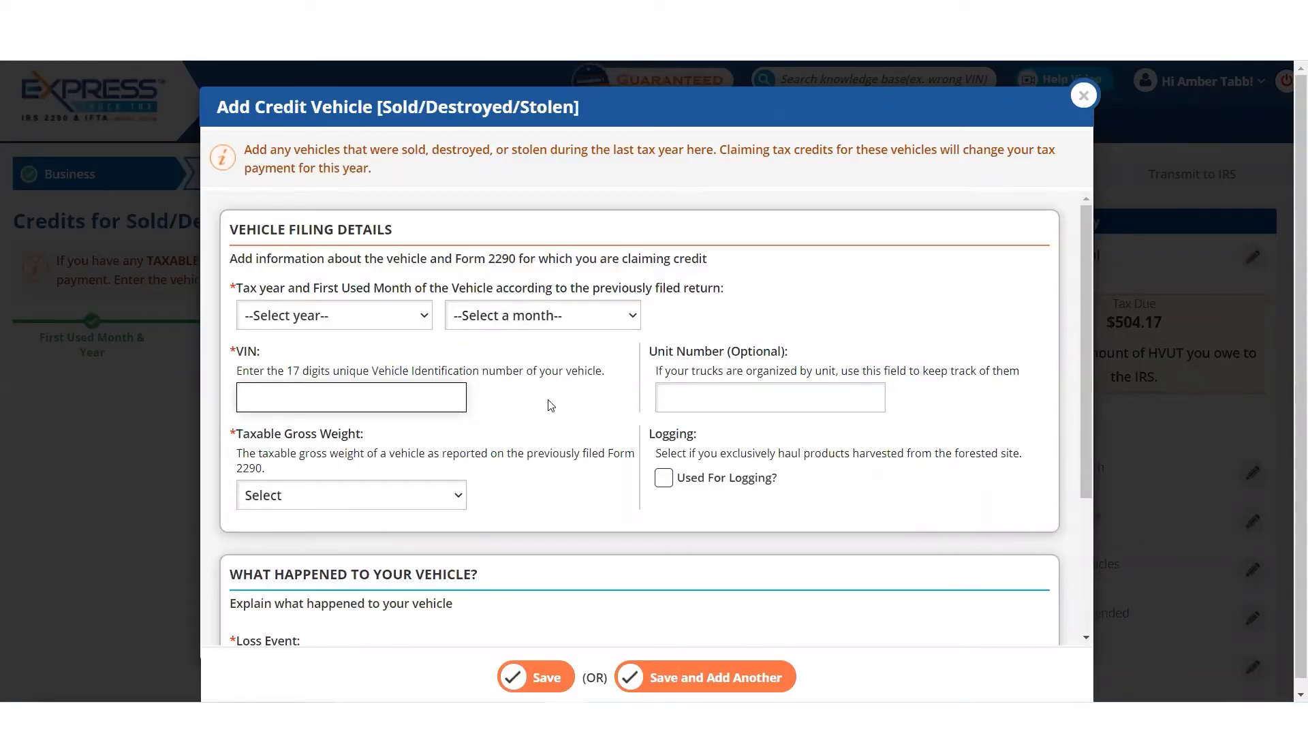
click(381, 324)
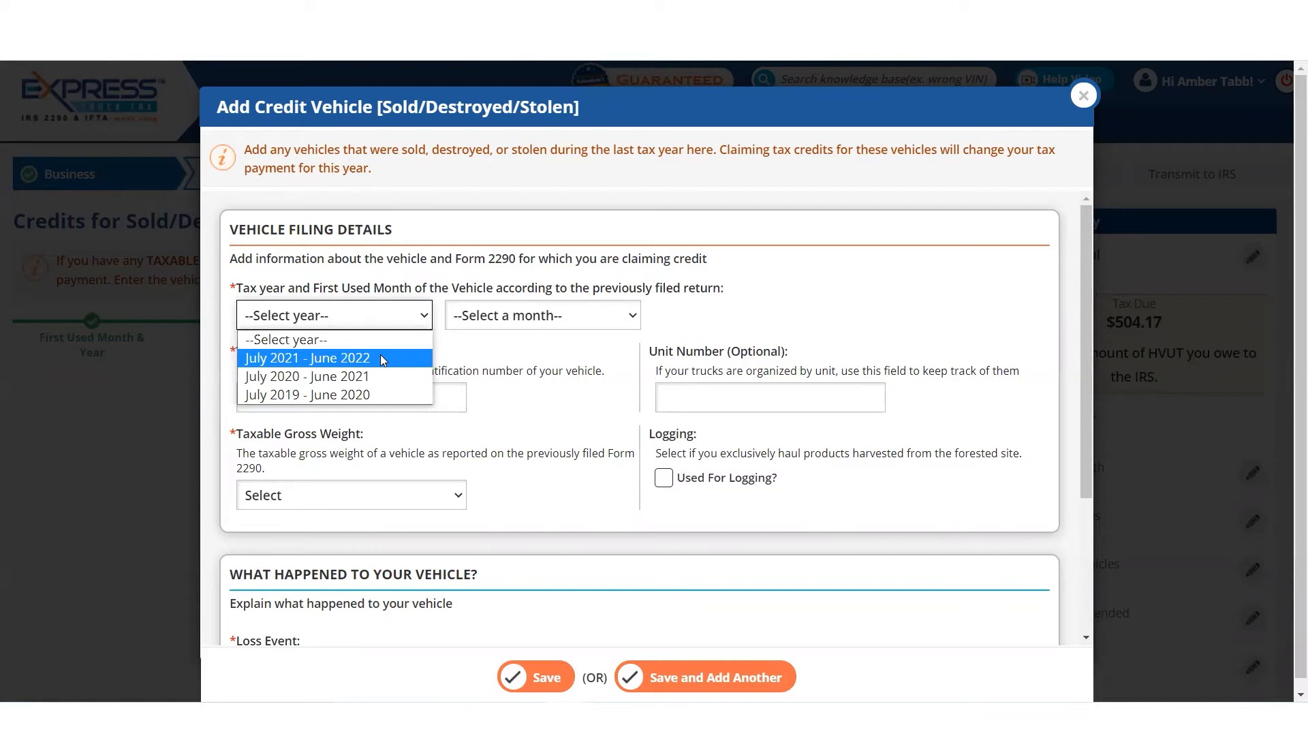
click(380, 356)
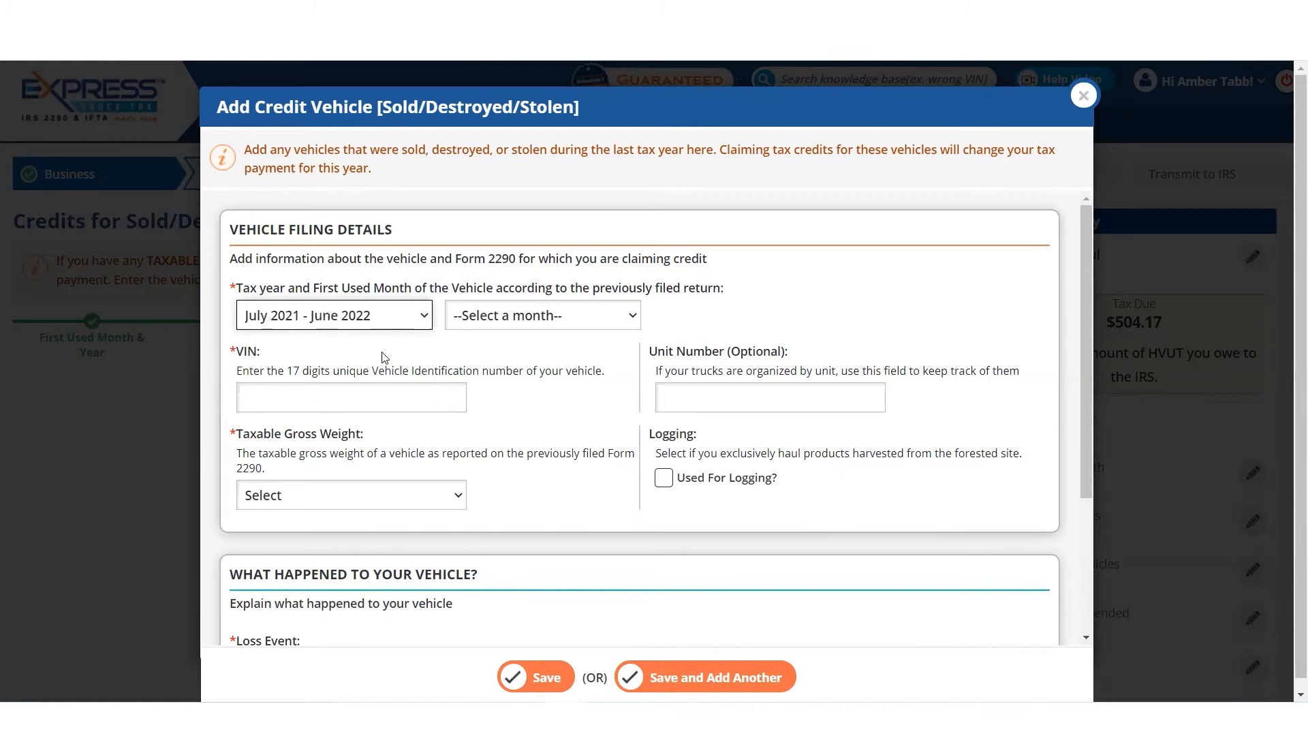
click(563, 320)
click(574, 358)
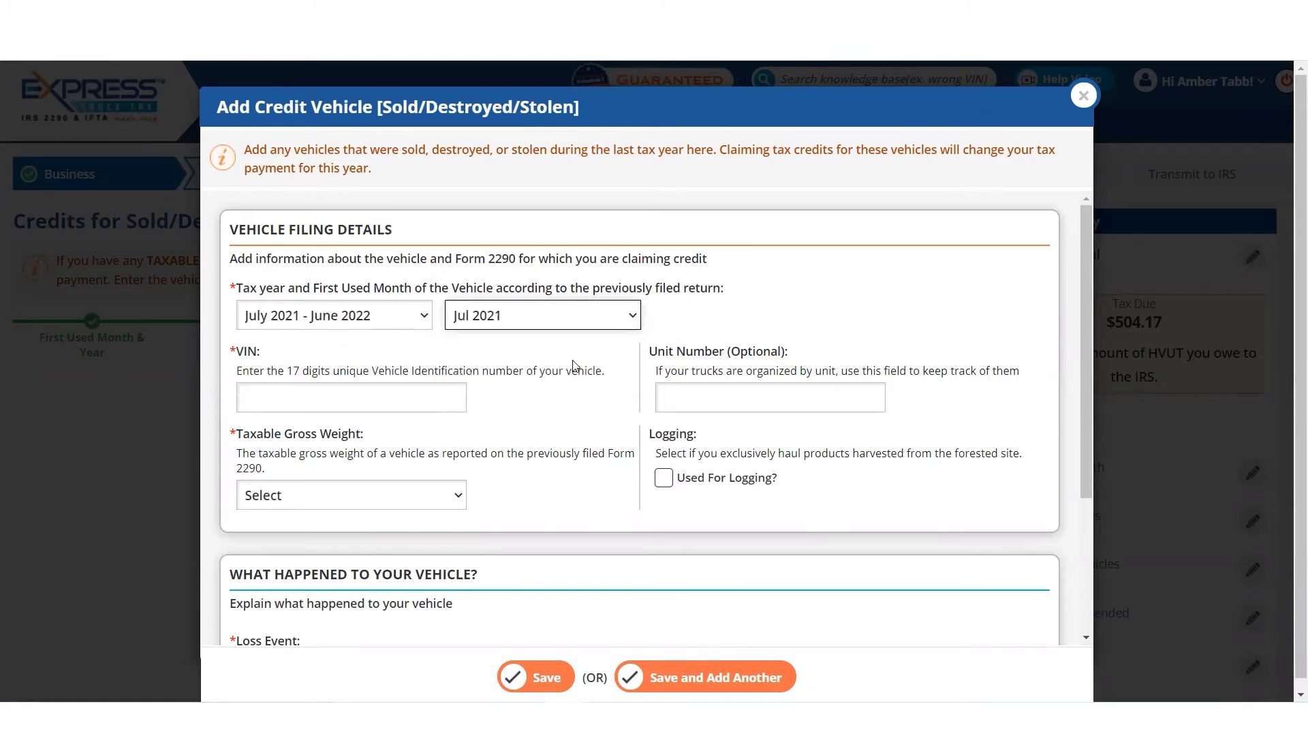
- Enter the credit vehicle's 17-character VIN and set its taxable gross weight to V [Over 75,000 lbs]
click(313, 398)
text(2FJSIDFIAKDFKLASD)
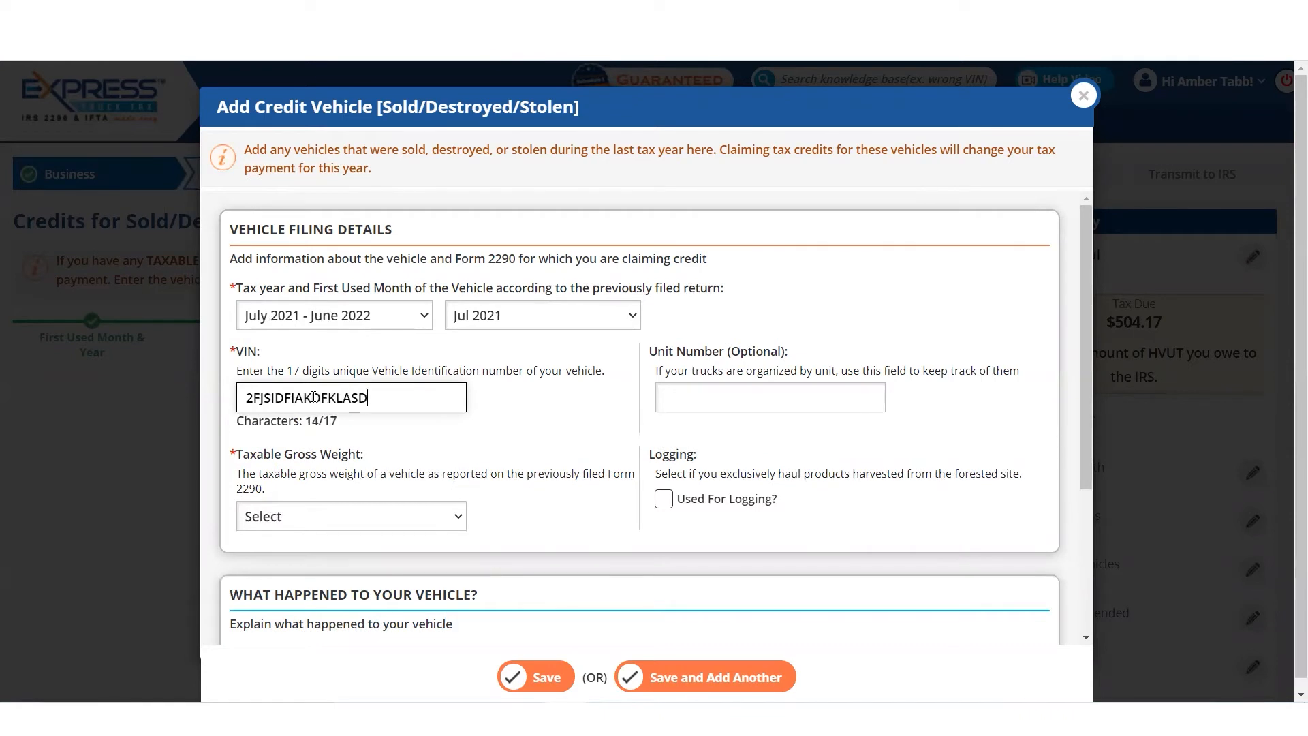
click(333, 523)
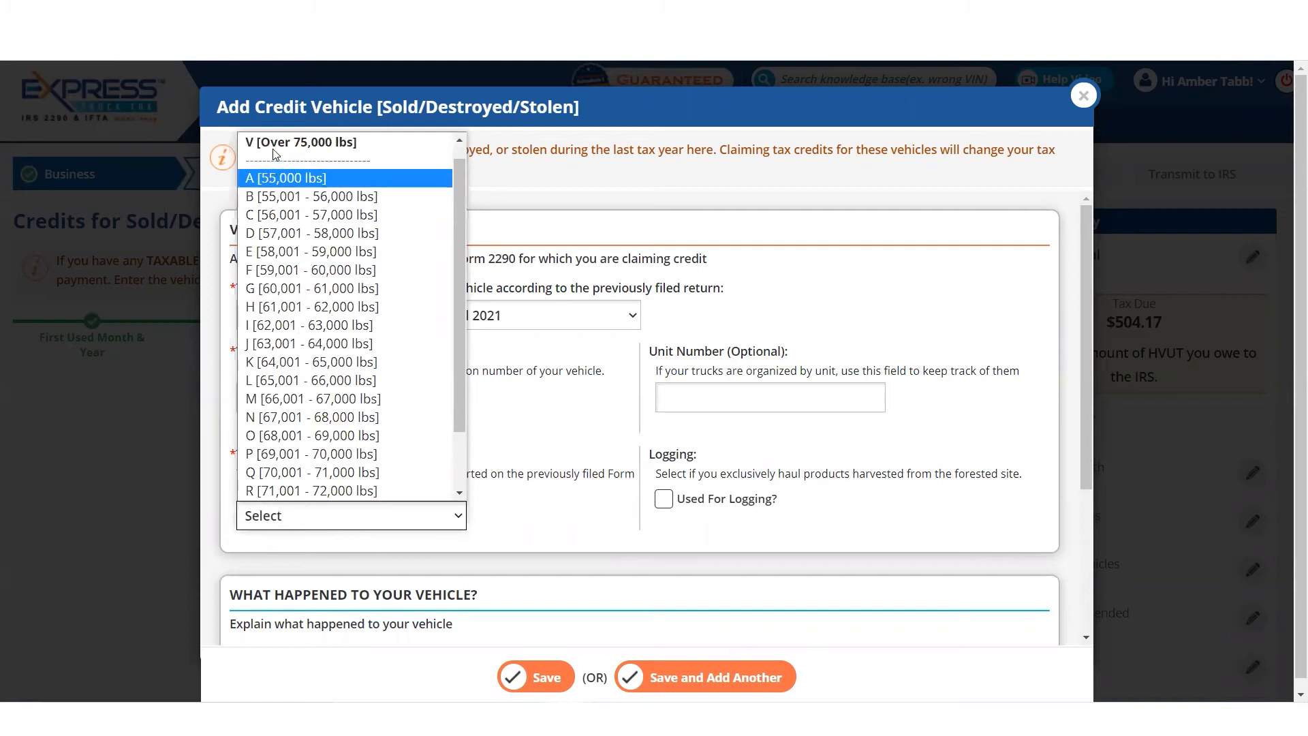
click(274, 144)
- Record the loss event as Sold on 07/31/2021 with the explanation "Sold vehicle and purchased a new one"
scroll(553, 457, down, 3)
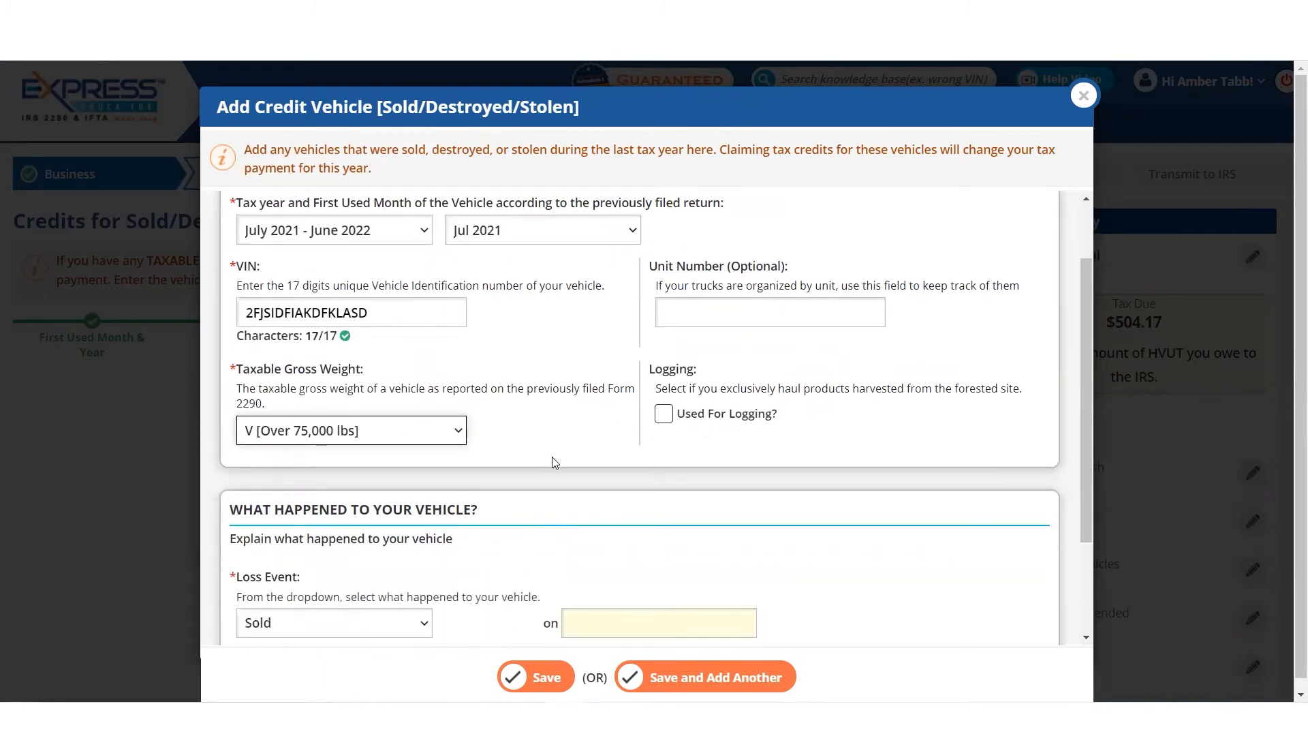
scroll(553, 456, down, 1)
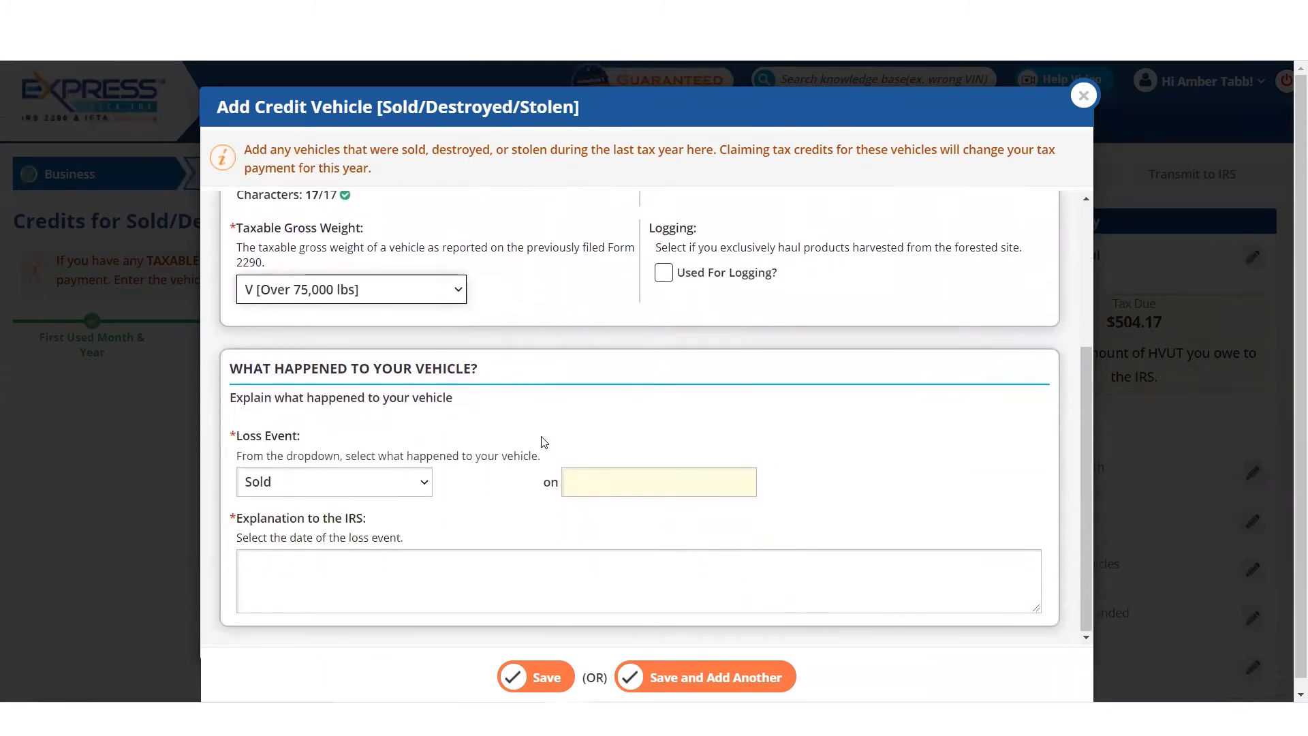
click(393, 484)
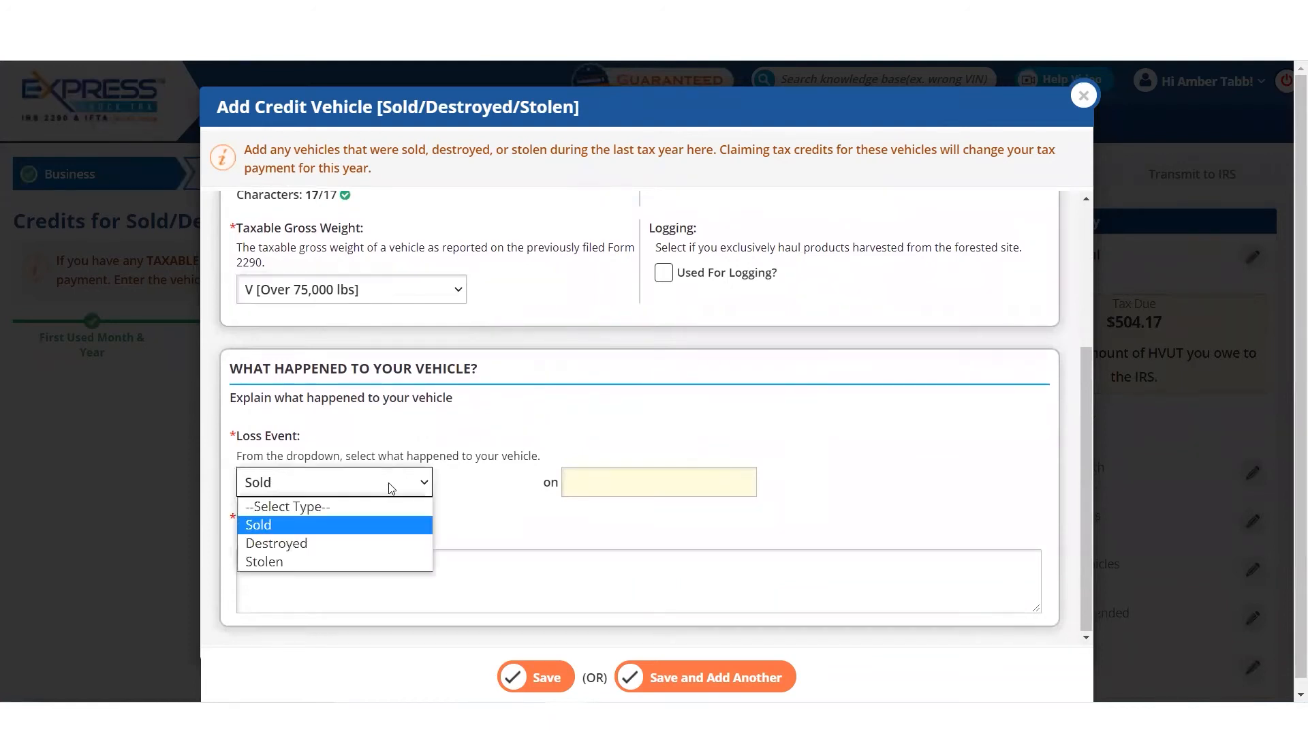
click(405, 526)
click(612, 488)
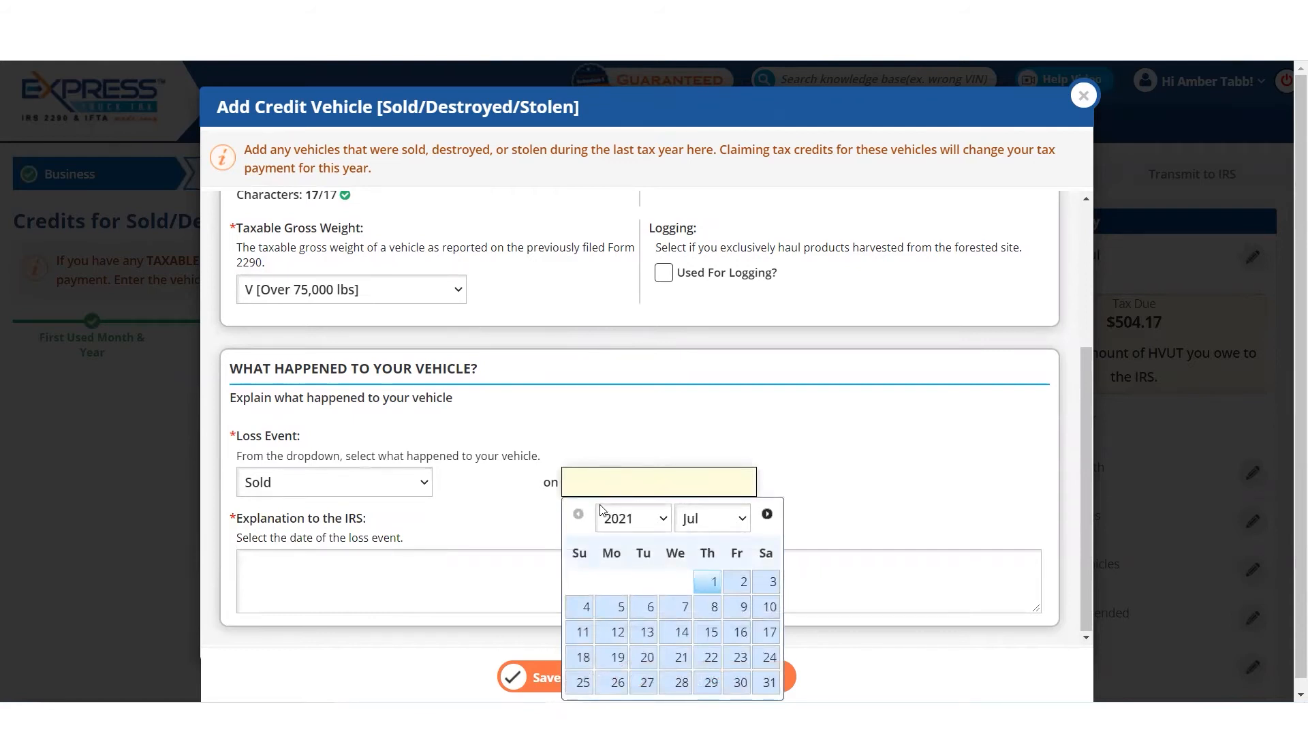
click(770, 683)
scroll(502, 520, down, 1)
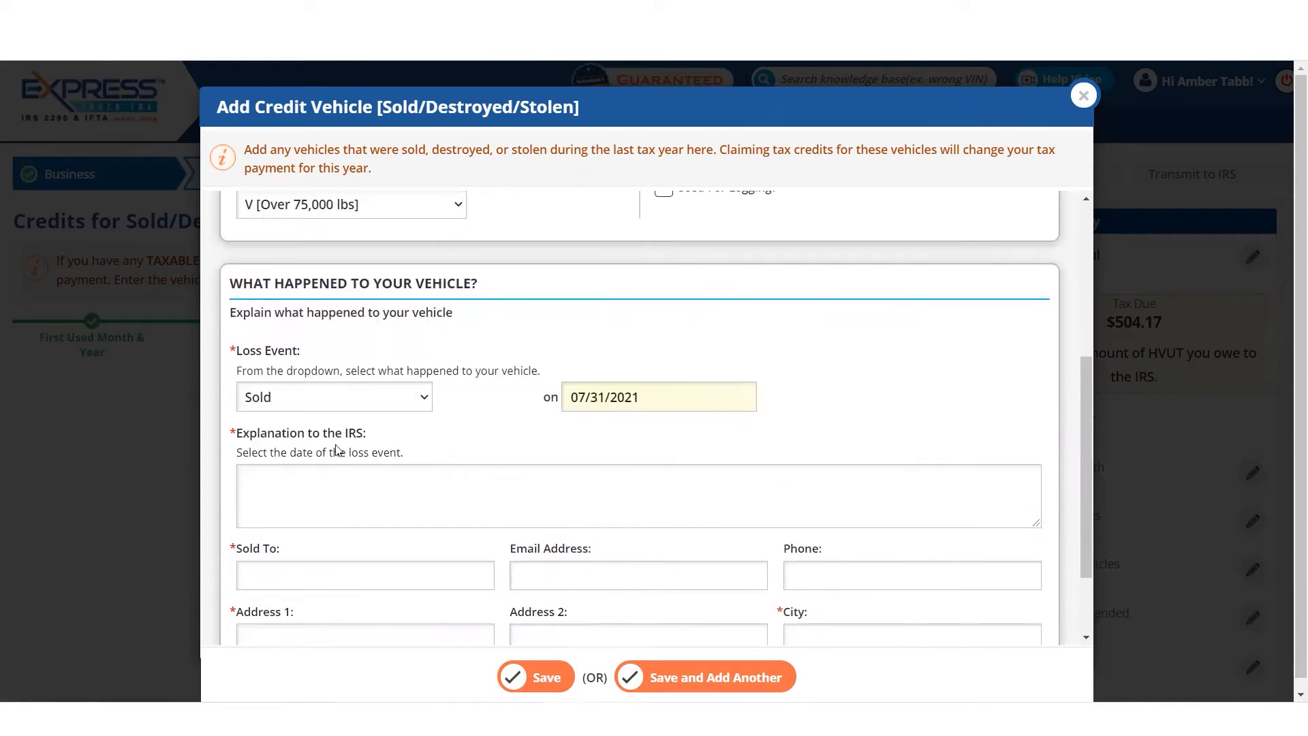
click(407, 491)
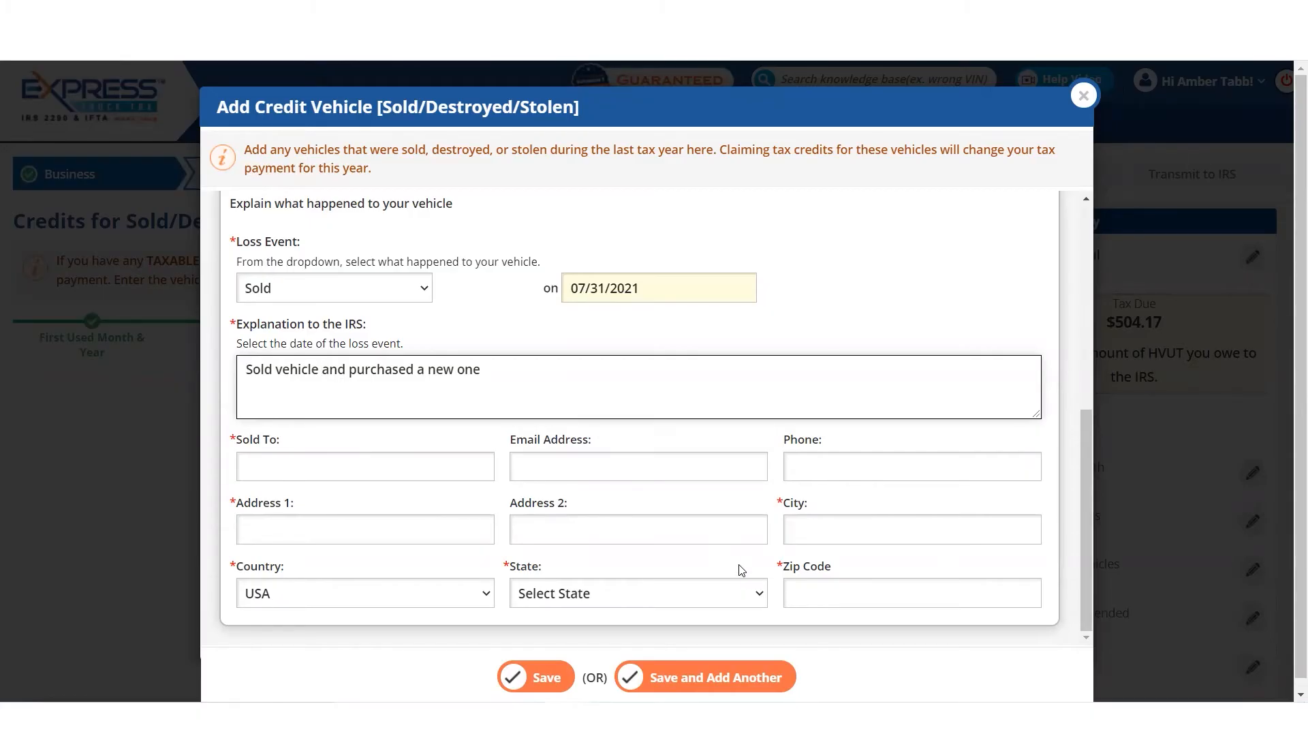
- Change the loss event to Destroyed and replace the explanation to the IRS with "Engine blew"
click(399, 280)
click(368, 349)
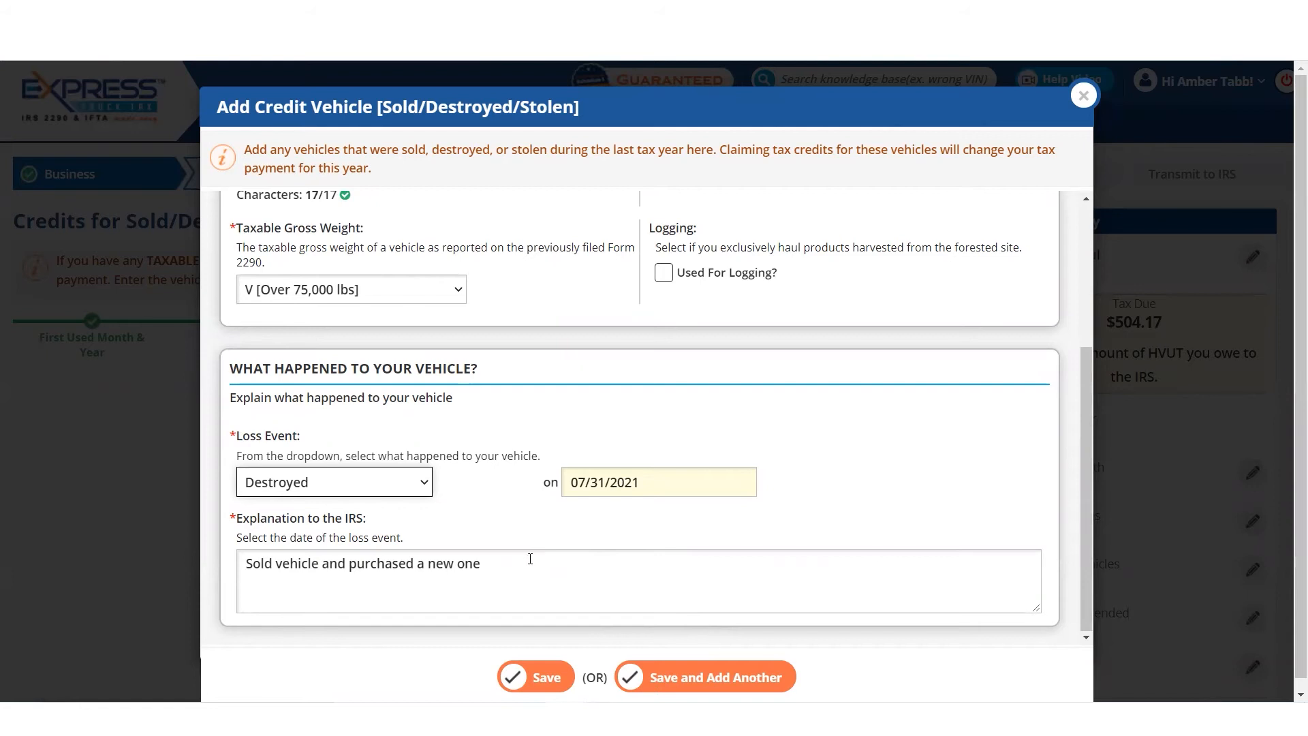
drag(530, 559, 165, 543)
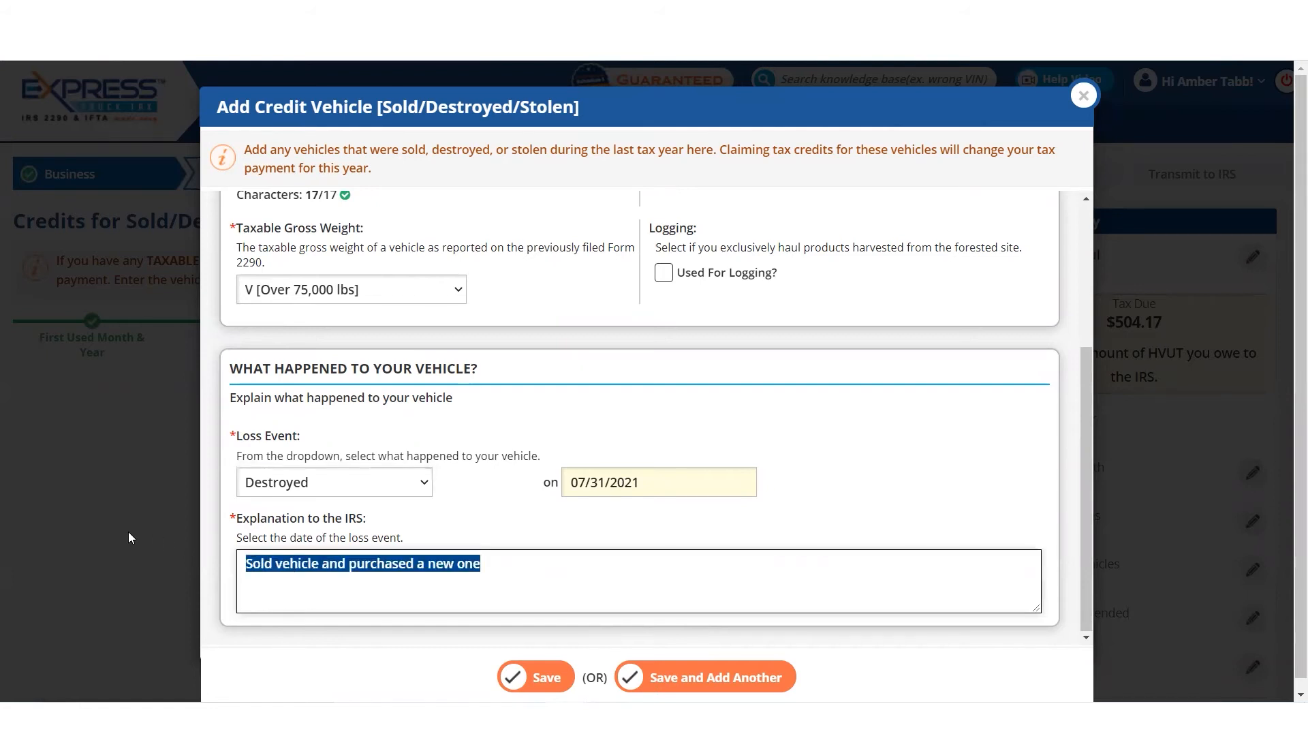
text(Engine blew)
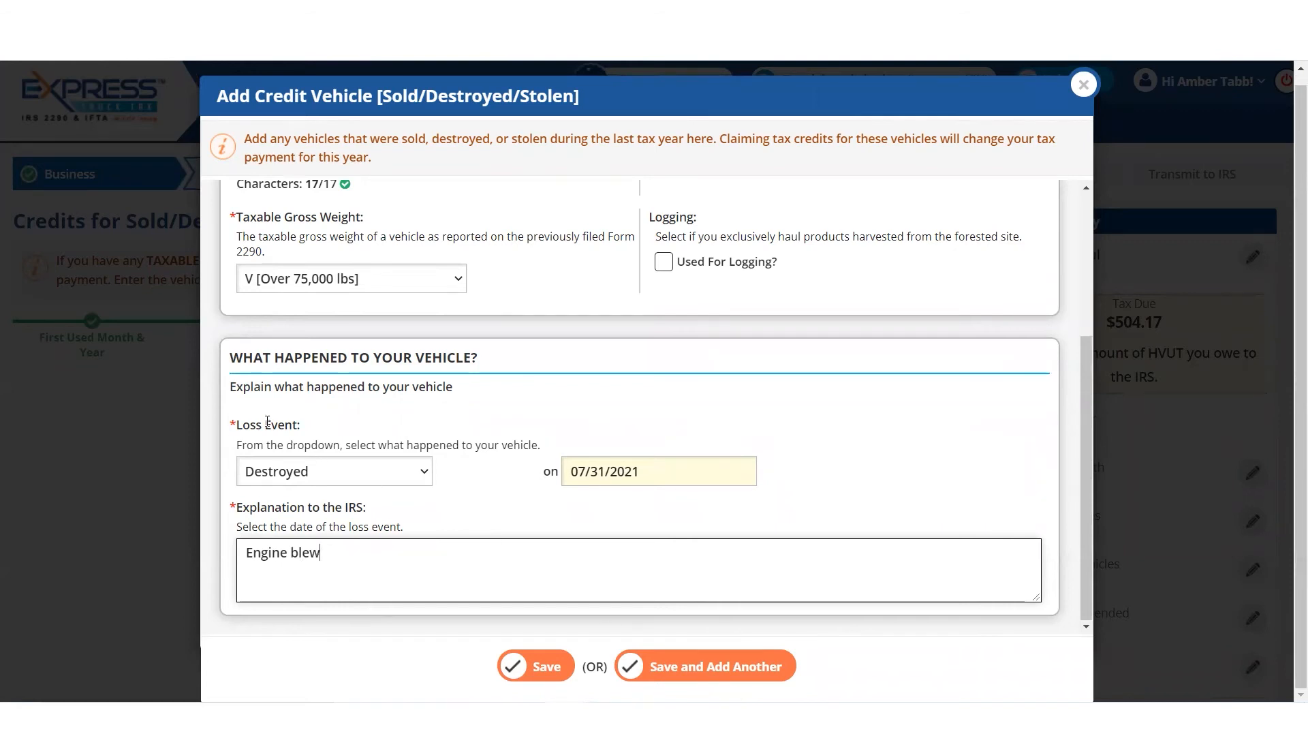
click(320, 481)
click(330, 549)
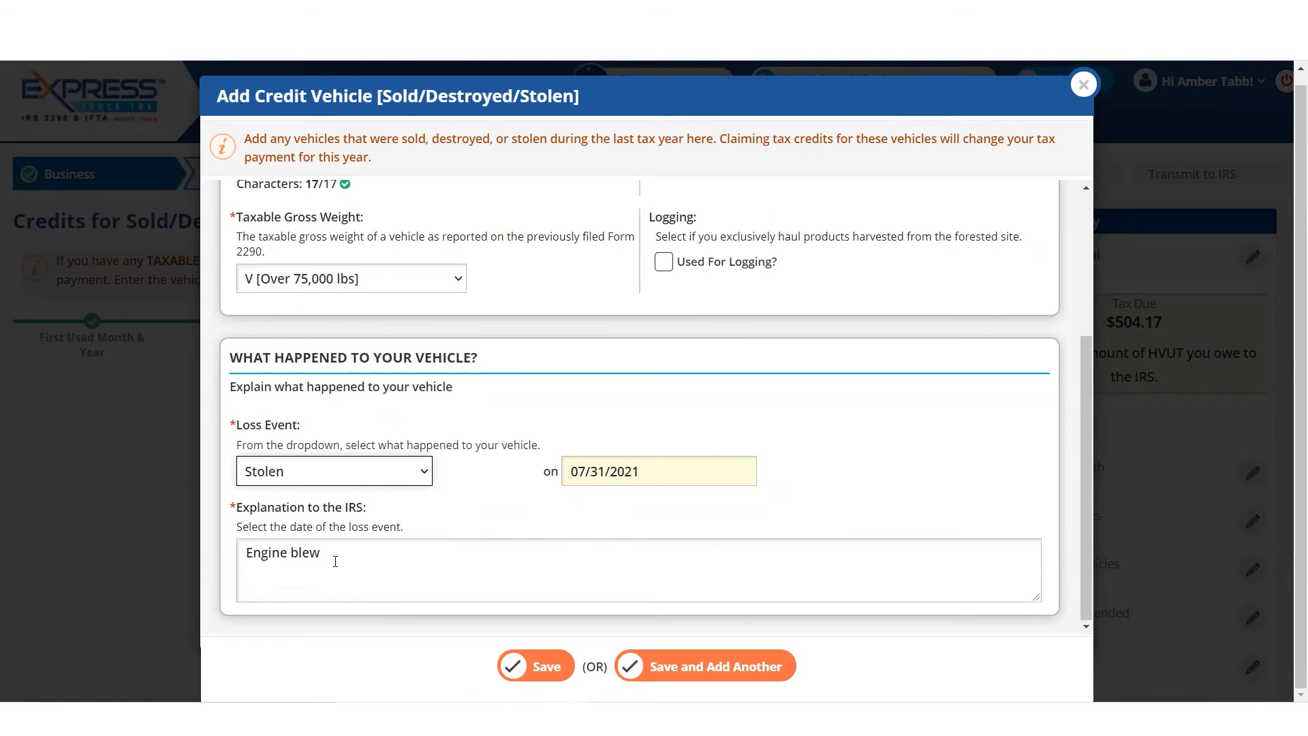
click(379, 471)
click(380, 533)
- Save the credit vehicle and continue past the low mileage credits to the Form 2290 summary without adding a vehicle
click(547, 669)
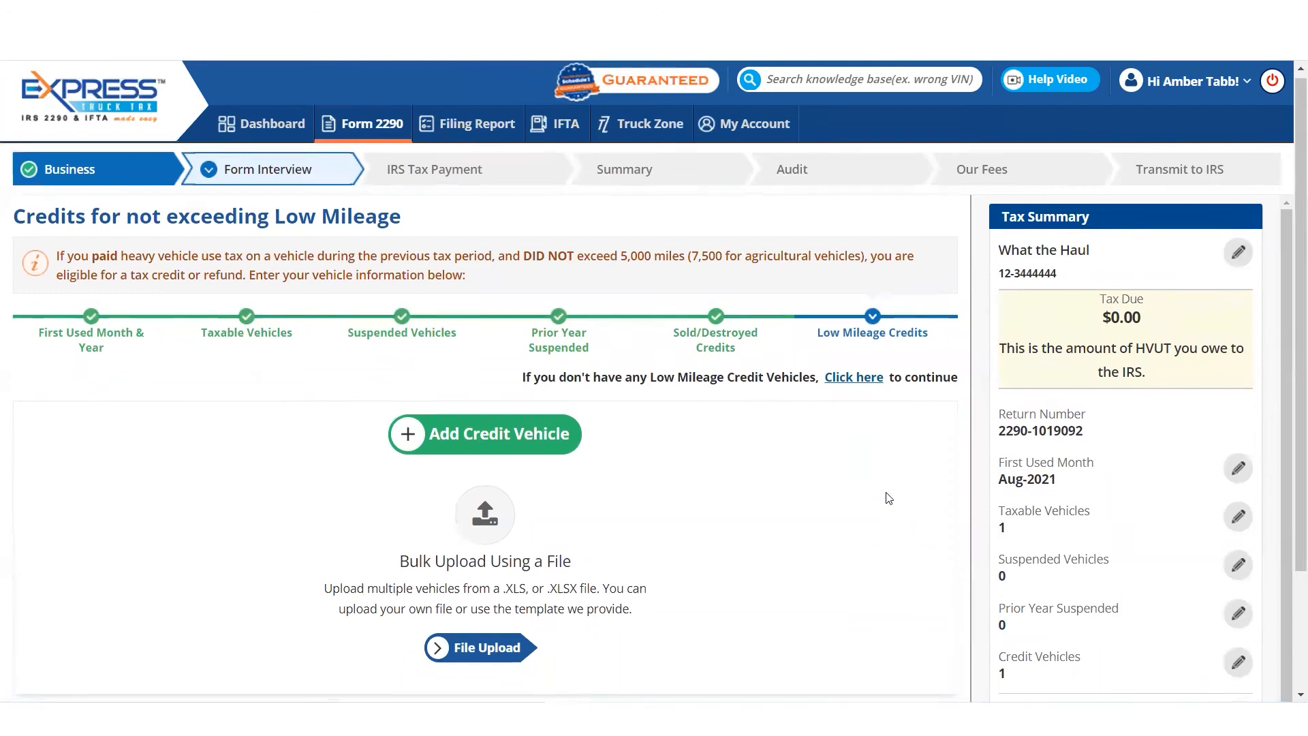
click(918, 587)
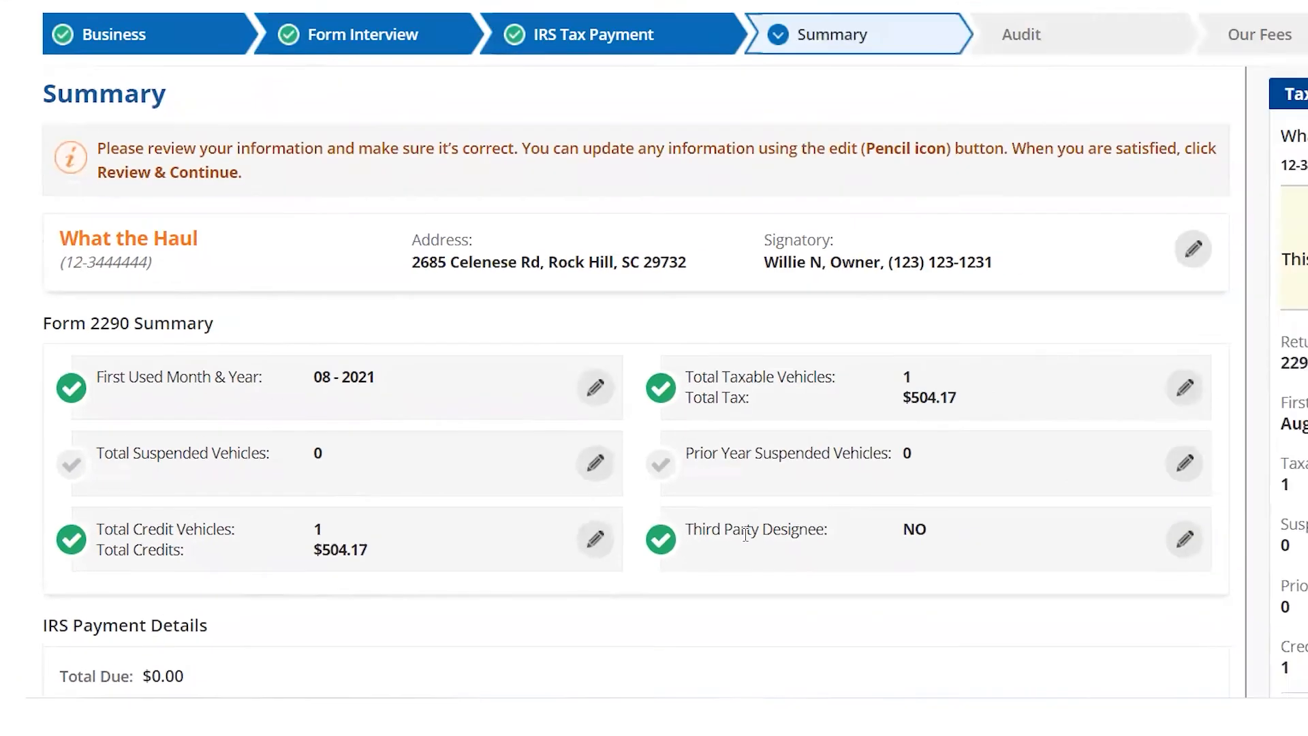
scroll(578, 570, down, 3)
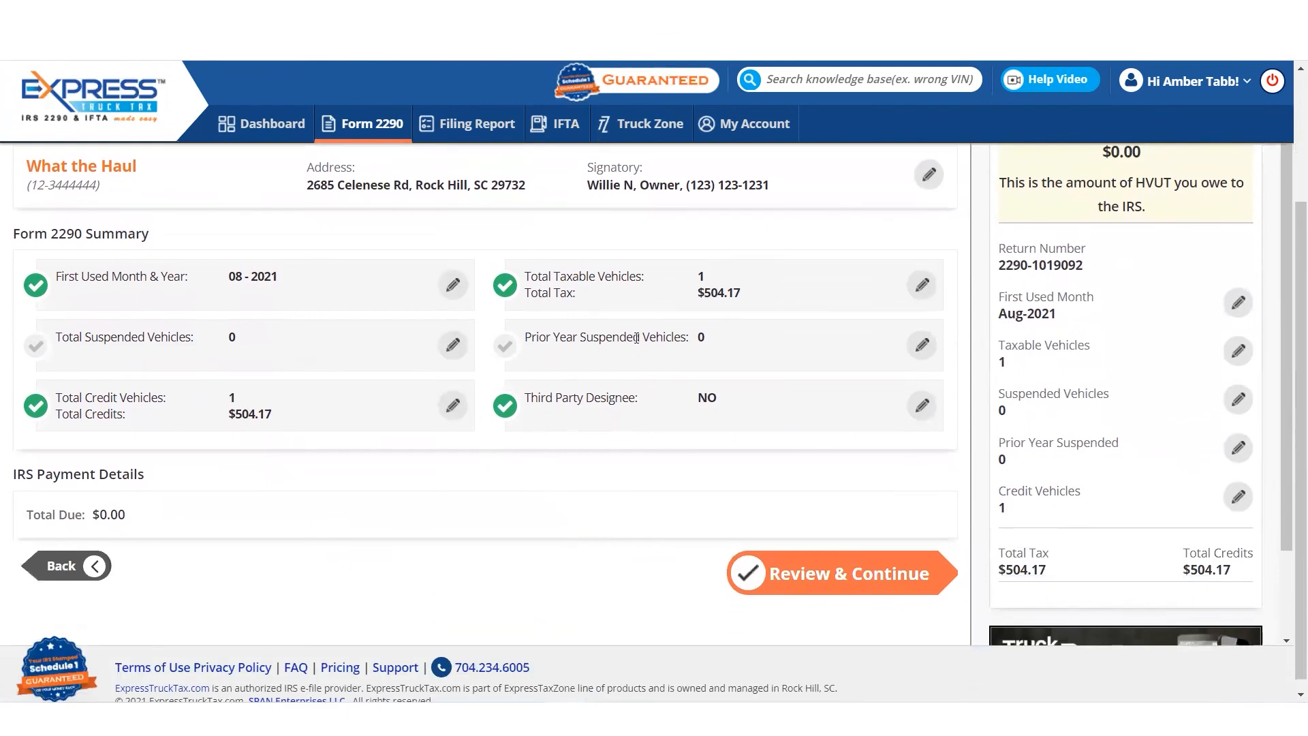